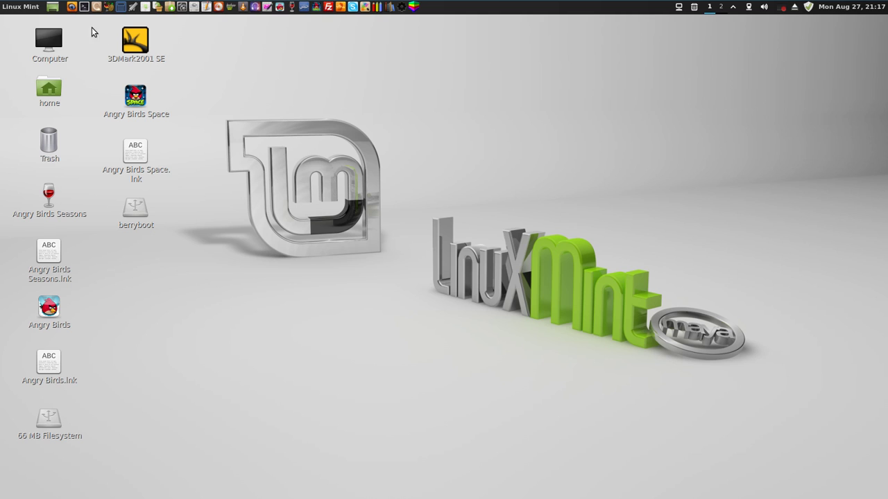
Launch GParted from the Administration menu and authenticate with the administrator password.
click(28, 8)
mouse_move(132, 314)
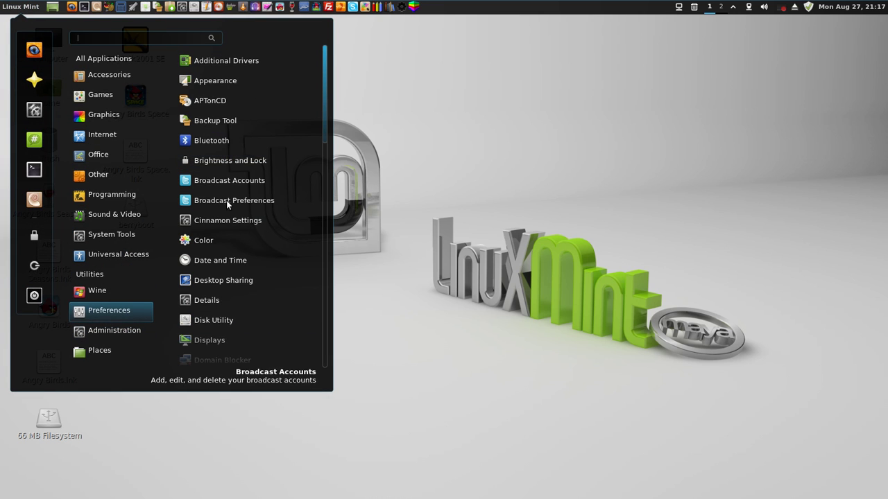
mouse_move(135, 333)
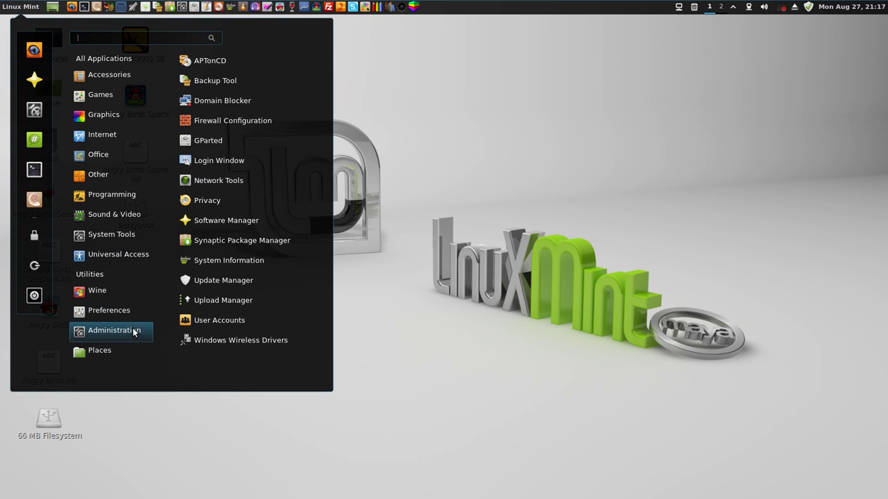
click(210, 141)
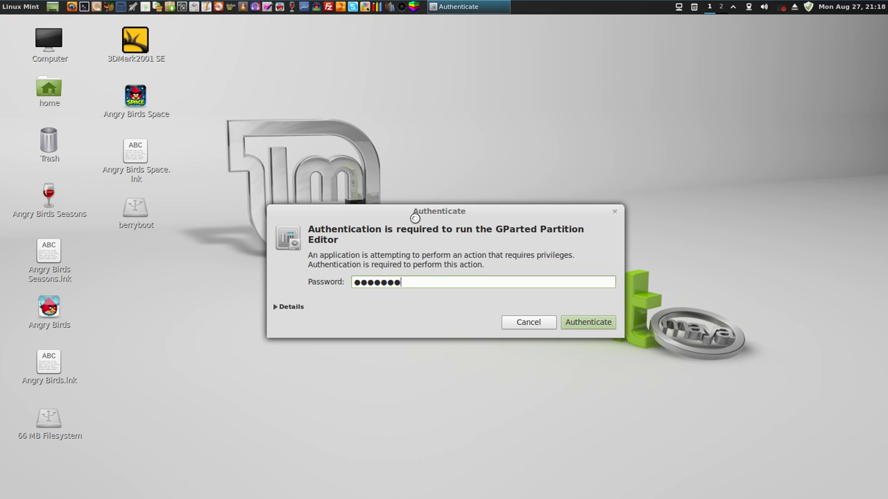
text(s)
key(Return)
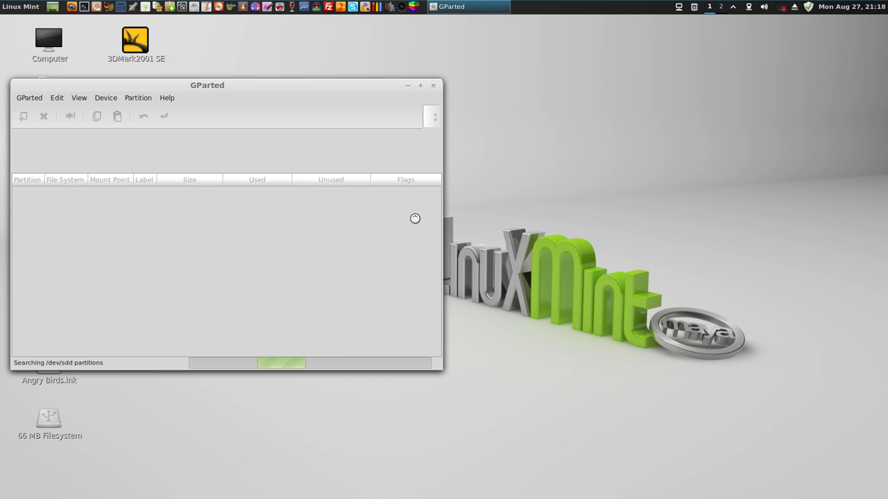
Switch to the 7.40 GiB /dev/sdd card and unmount both of its partitions.
click(342, 122)
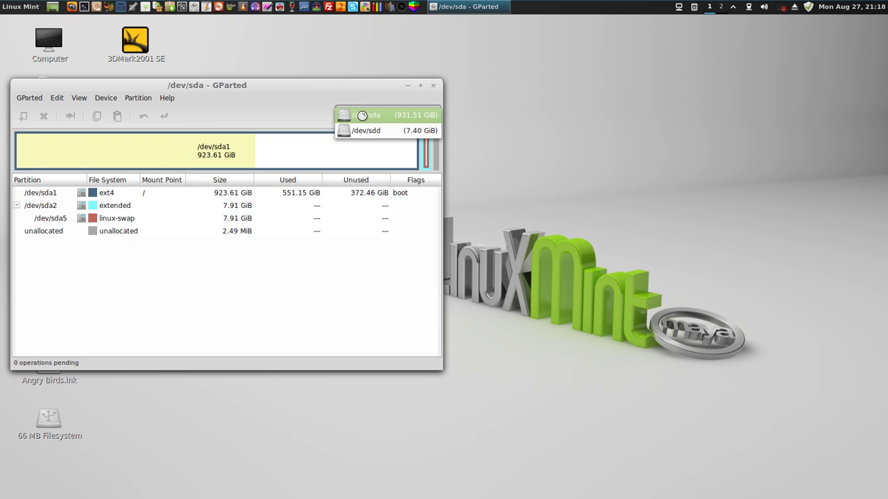
click(357, 130)
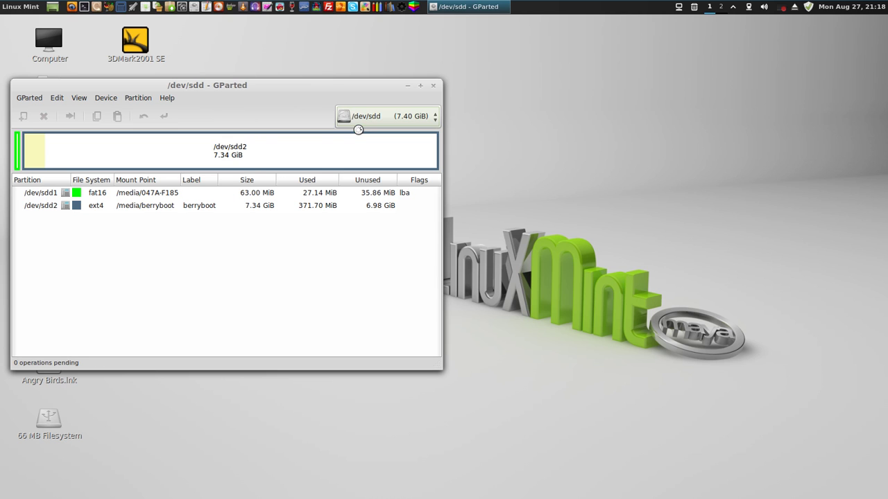
click(156, 195)
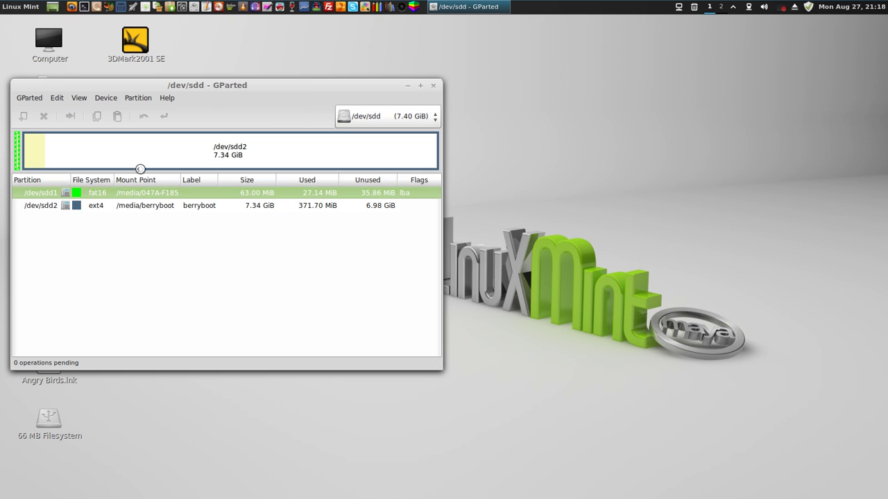
right_click(248, 193)
click(278, 287)
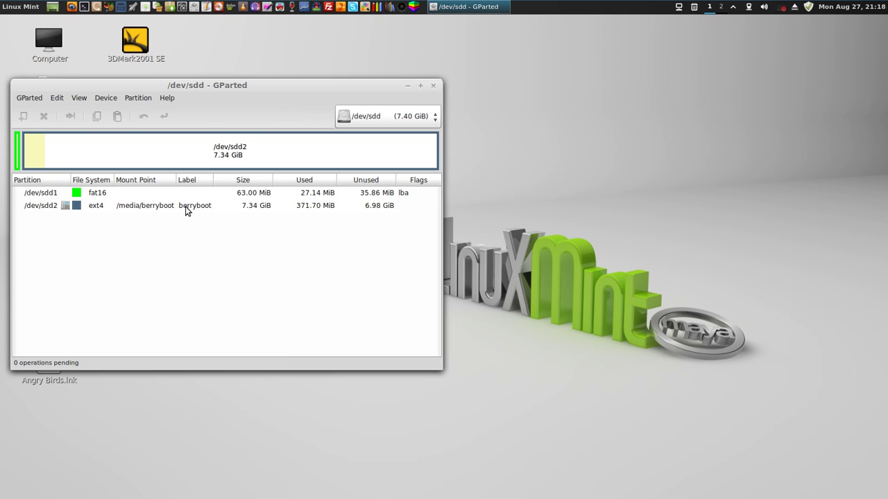
right_click(185, 206)
click(216, 298)
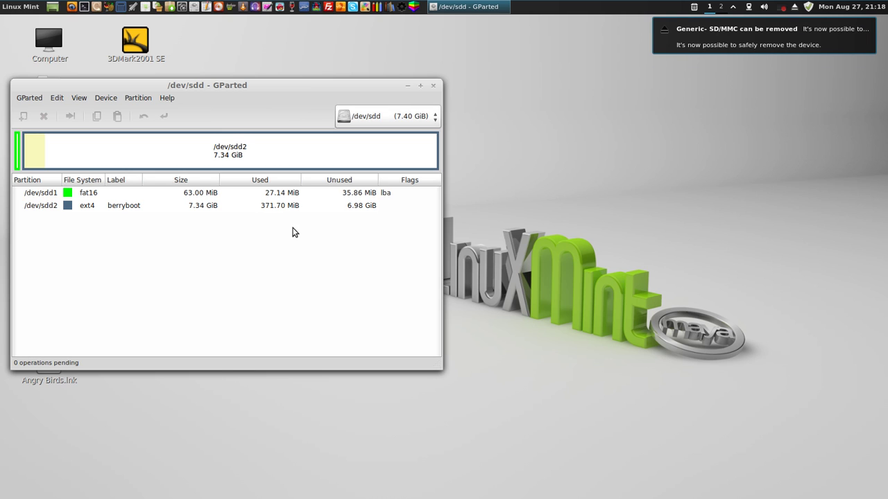
Delete /dev/sdd1 and /dev/sdd2 and apply the pending deletions.
right_click(83, 195)
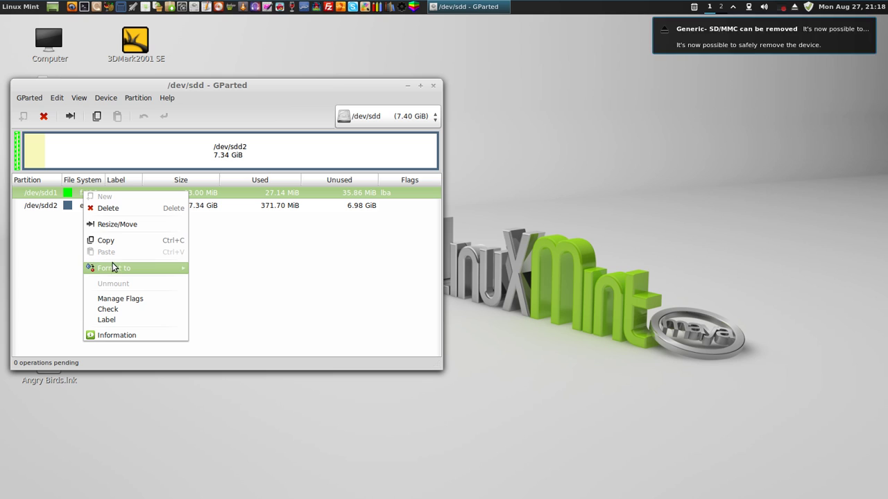
mouse_move(133, 268)
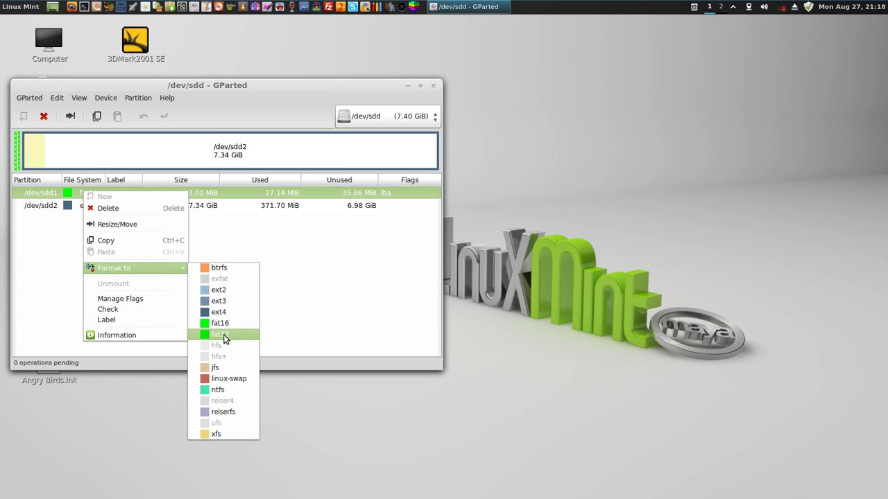
click(147, 208)
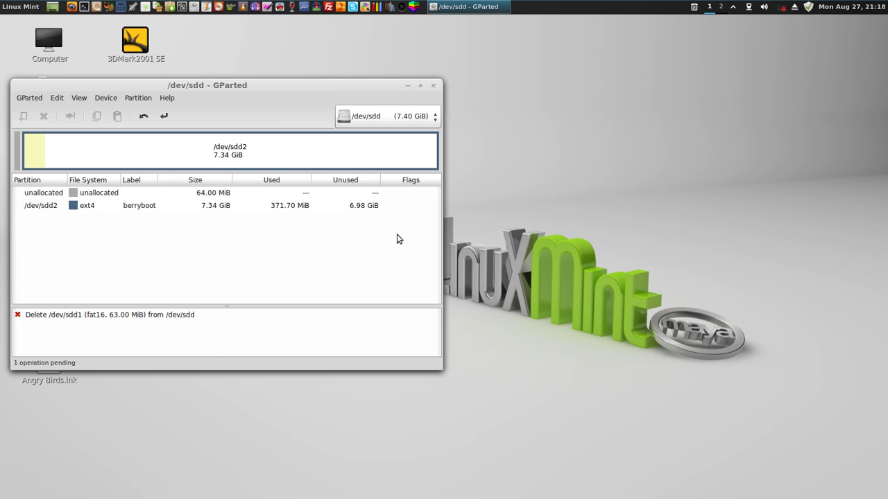
right_click(131, 210)
click(142, 220)
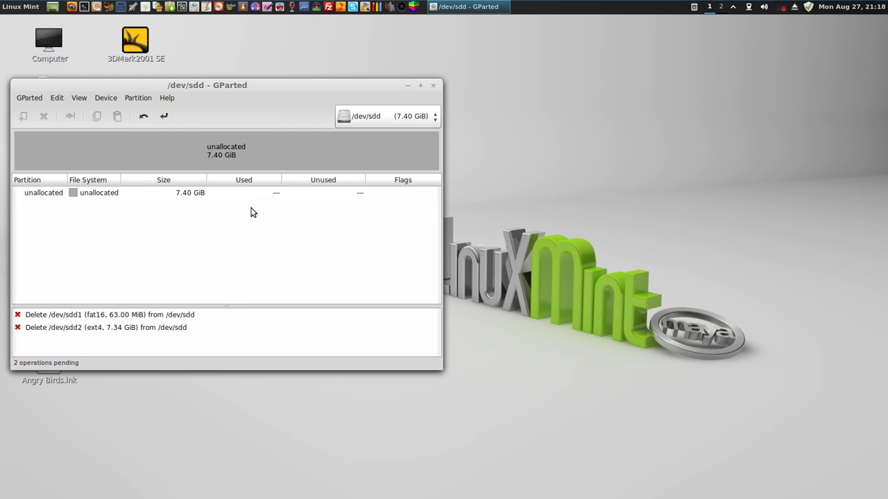
click(164, 116)
click(358, 154)
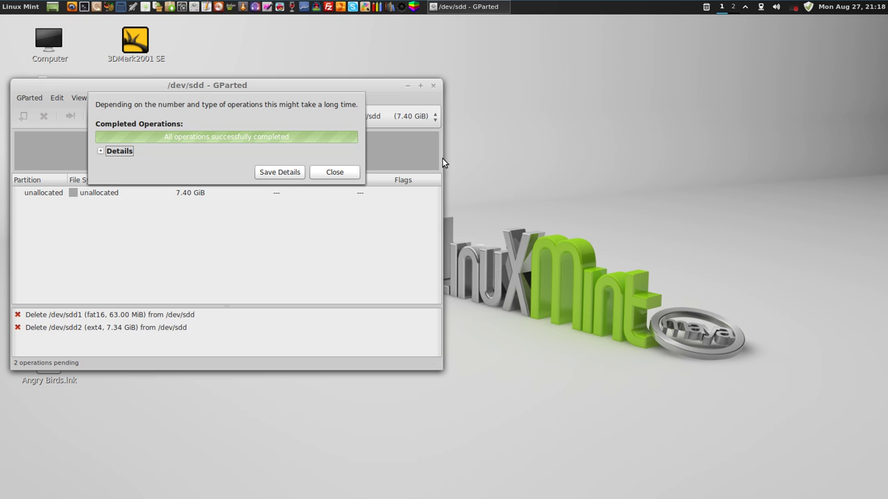
click(333, 172)
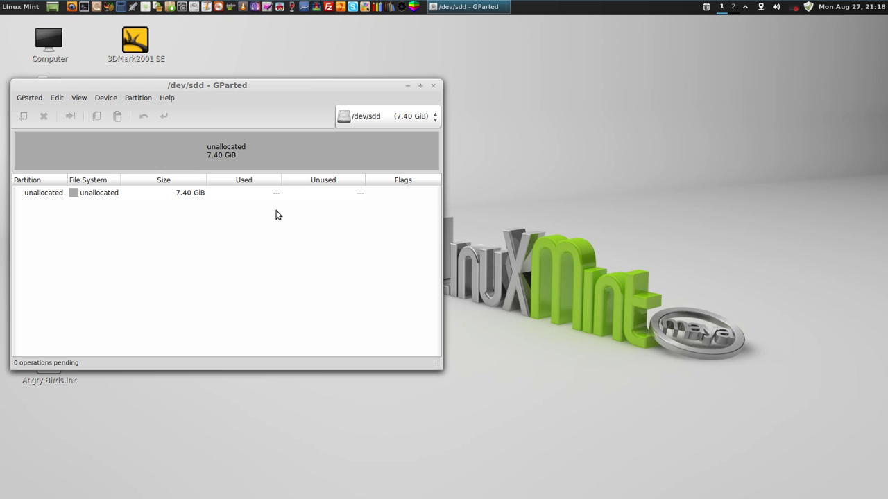
Define a new fat32 partition labelled XBMC across the whole unallocated space.
click(174, 197)
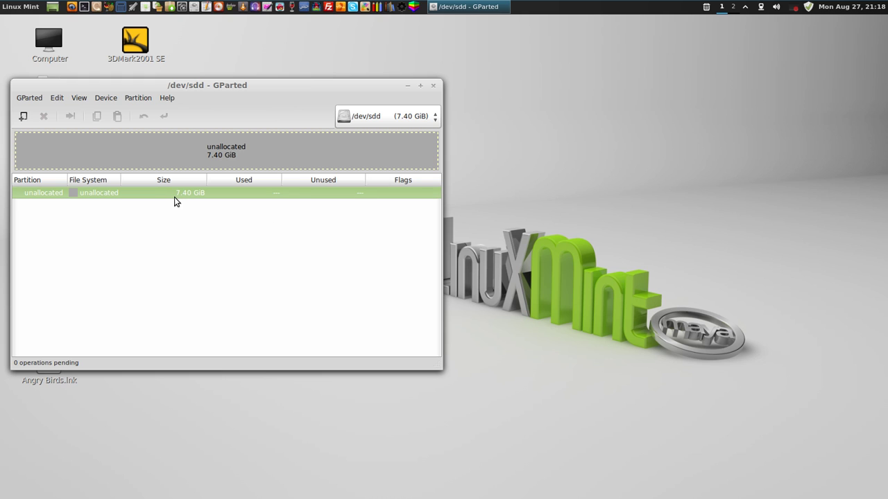
right_click(164, 191)
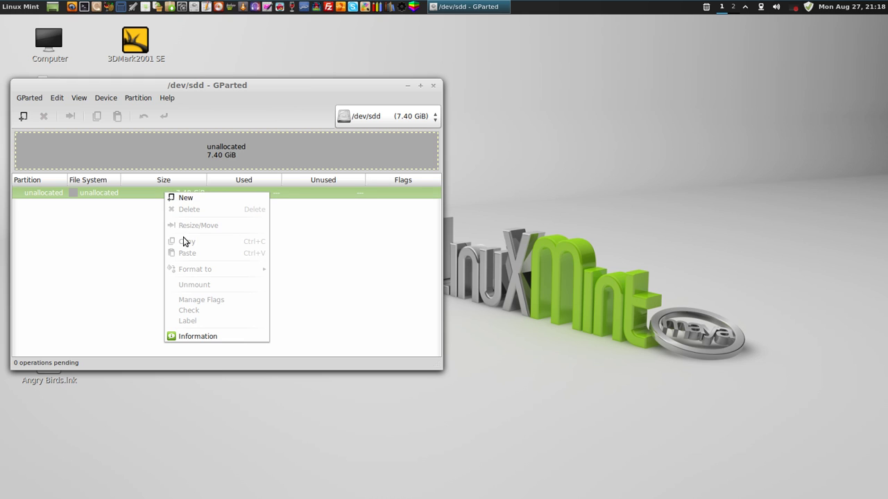
click(197, 199)
click(309, 179)
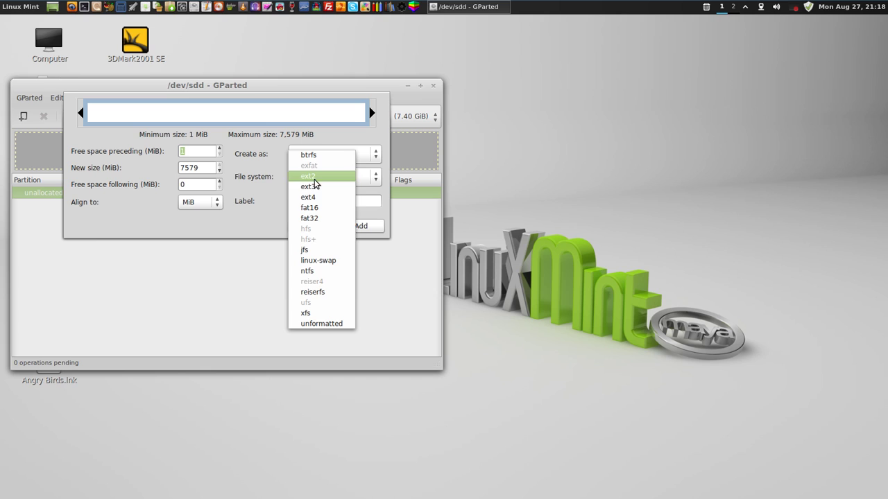
click(322, 218)
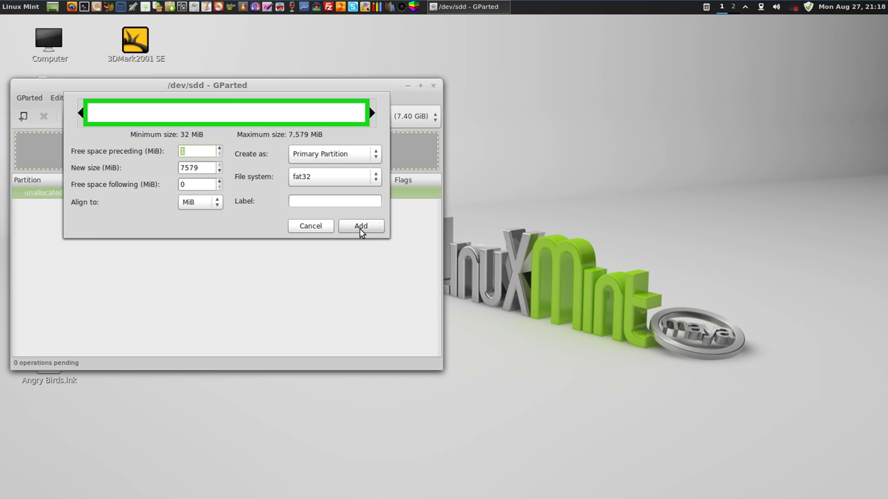
click(334, 201)
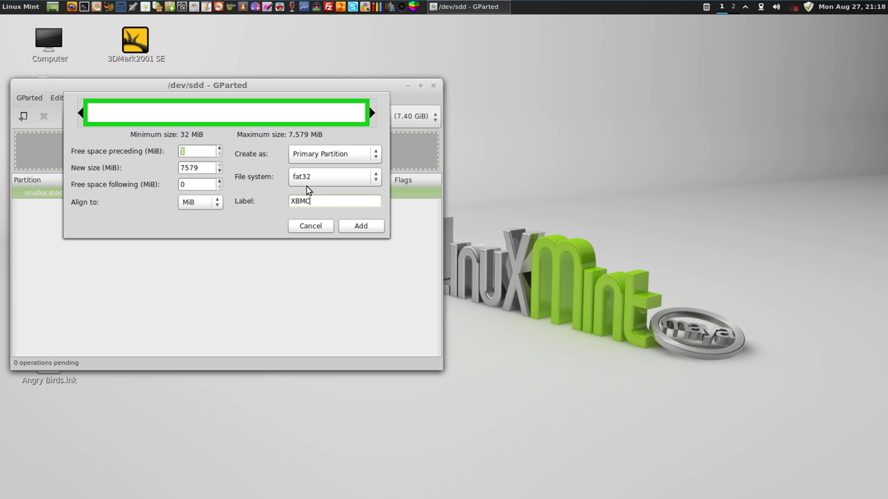
click(353, 227)
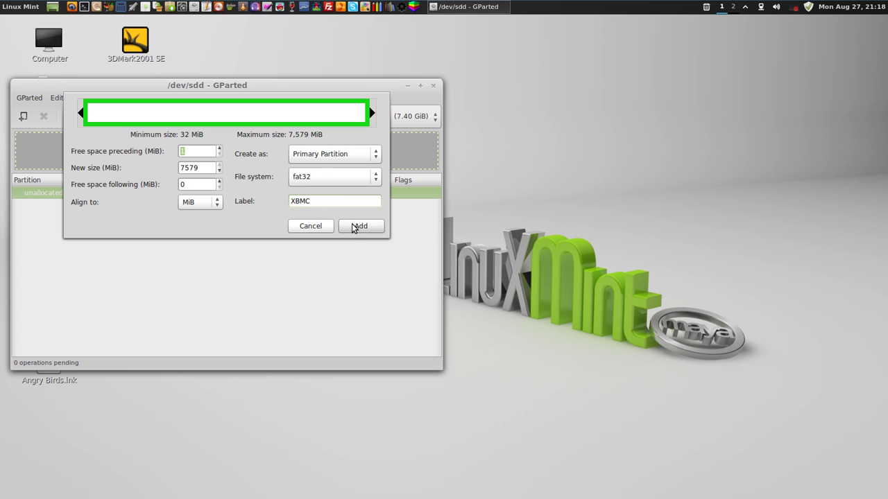
click(354, 228)
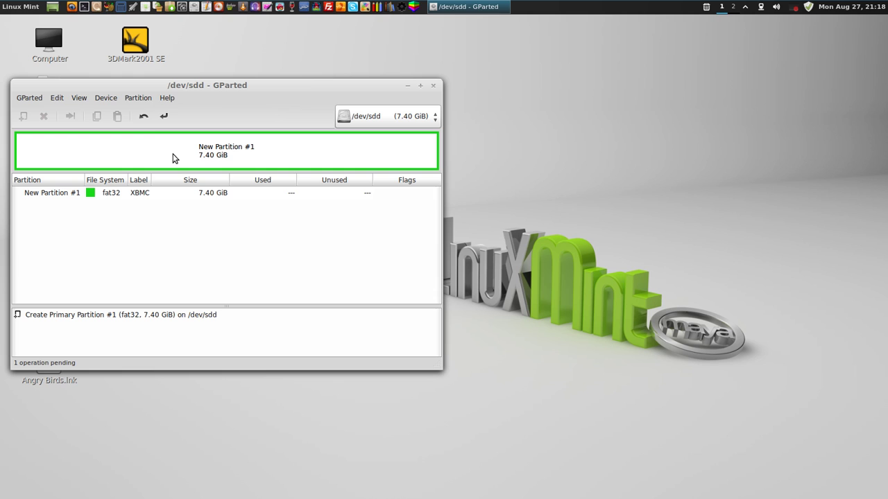
Apply the pending partition creation and close the completed report.
click(165, 116)
click(361, 155)
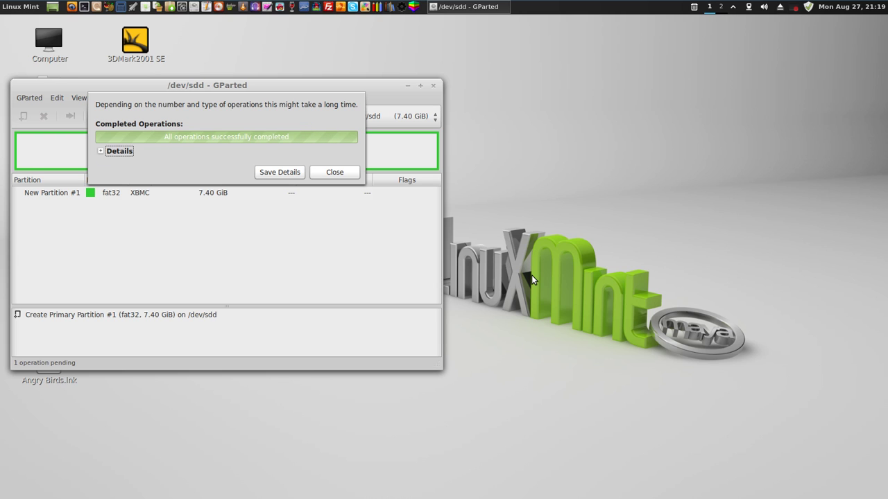
click(354, 172)
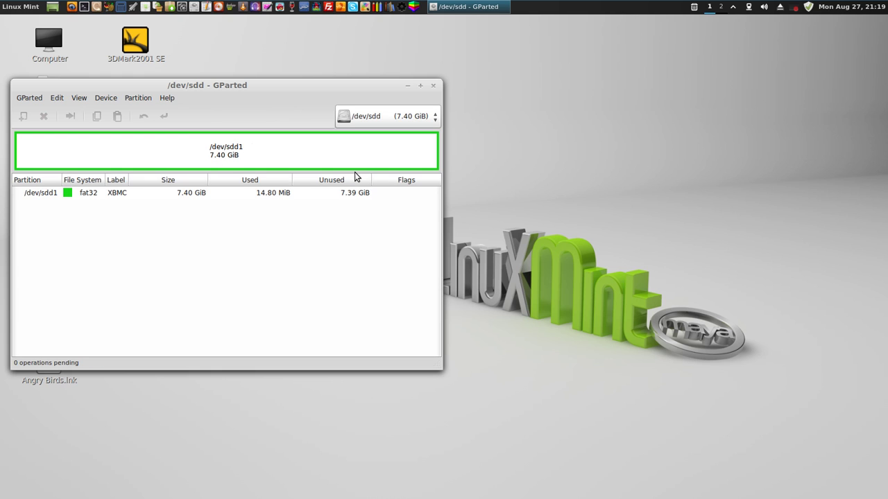
Close GParted and show the XBMC card's contents in the Home file browser.
click(434, 86)
double_click(49, 89)
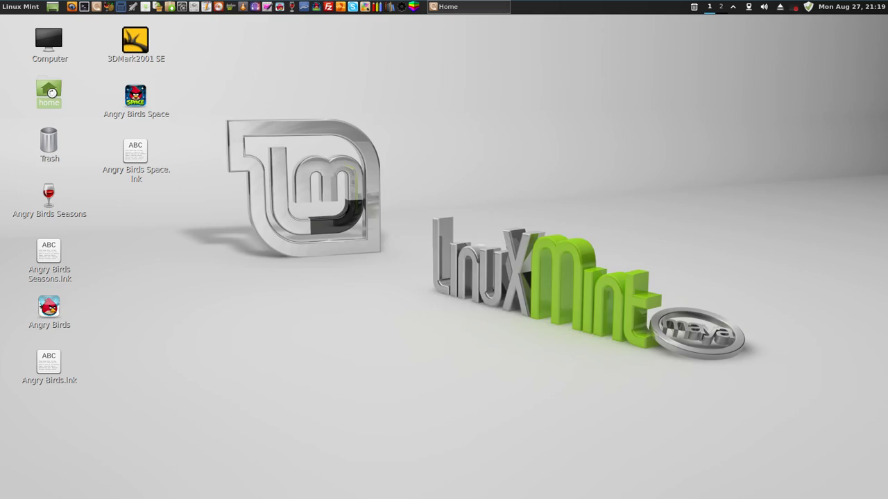
click(35, 65)
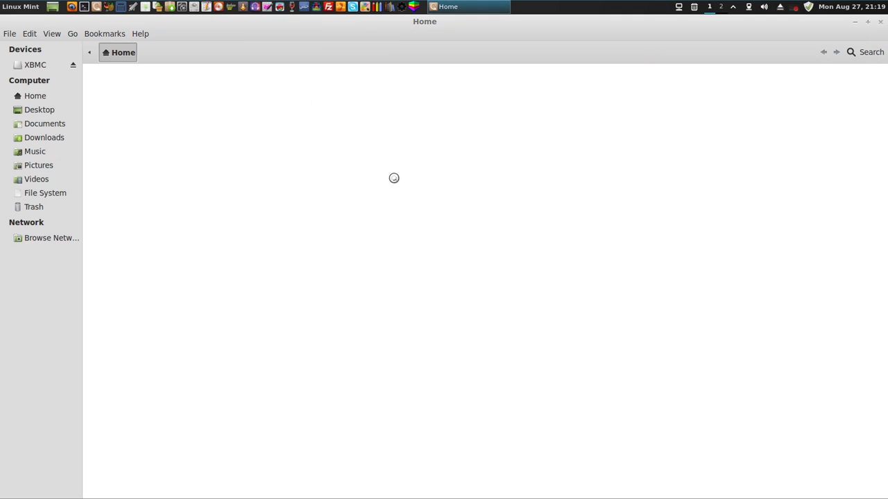
Open Downloads in a second tab and browse to Raspberry Pi › distros.
right_click(47, 139)
click(87, 153)
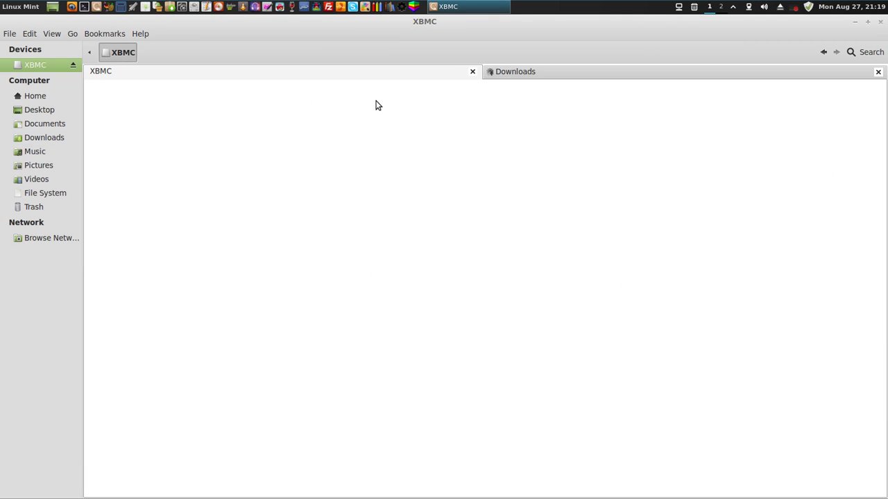
click(510, 72)
double_click(167, 126)
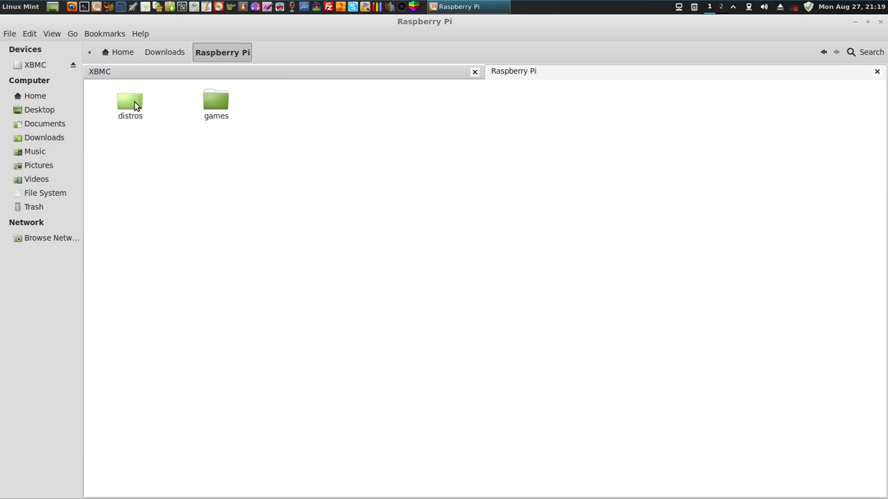
double_click(132, 104)
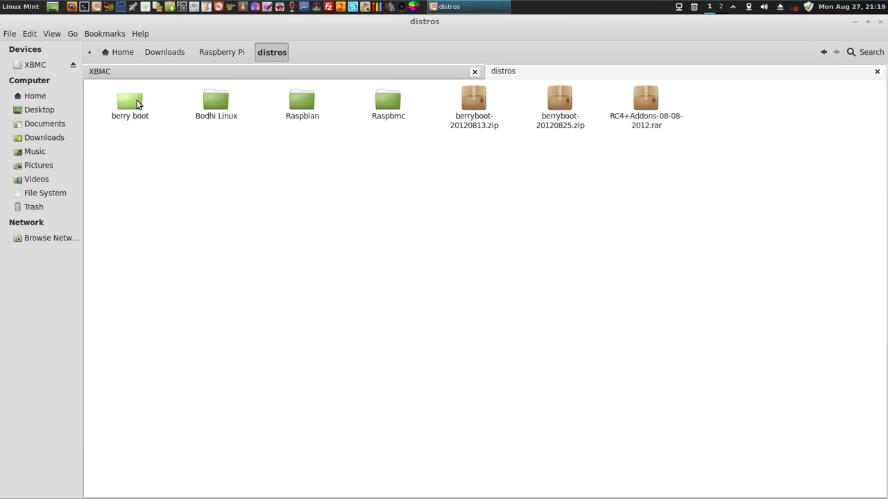
double_click(136, 101)
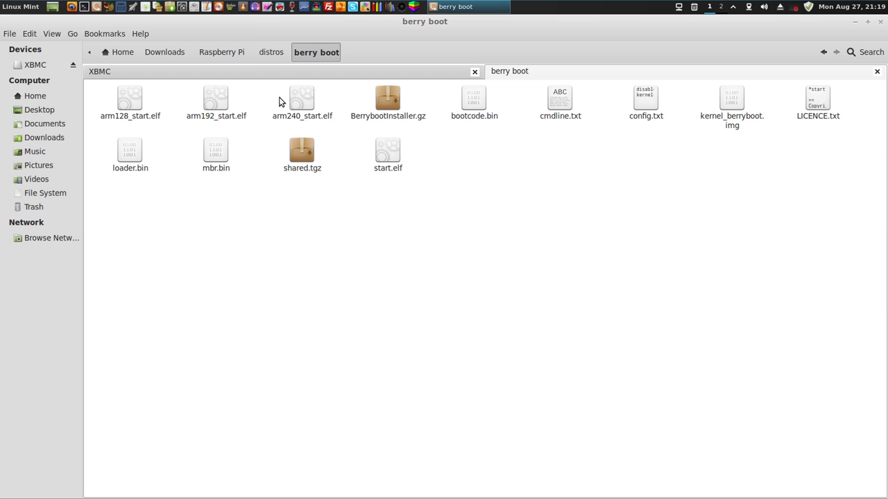
click(276, 54)
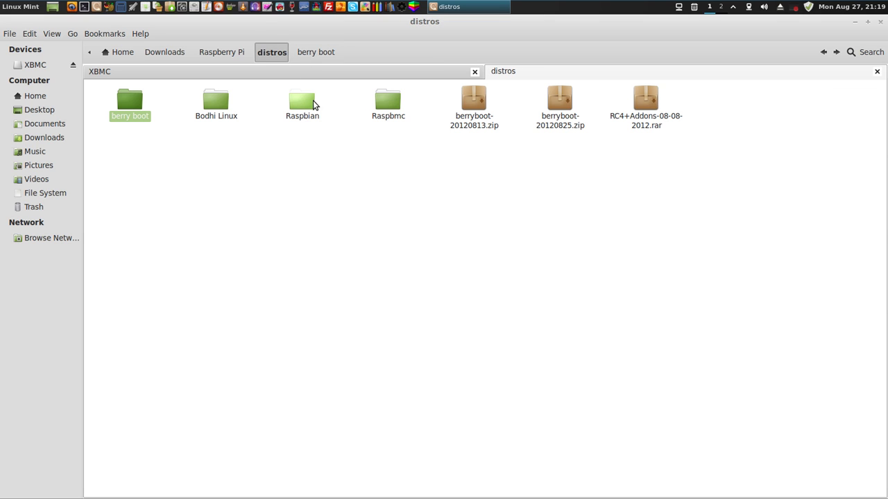
Permanently delete the old 'berry boot' folder from distros.
right_click(135, 99)
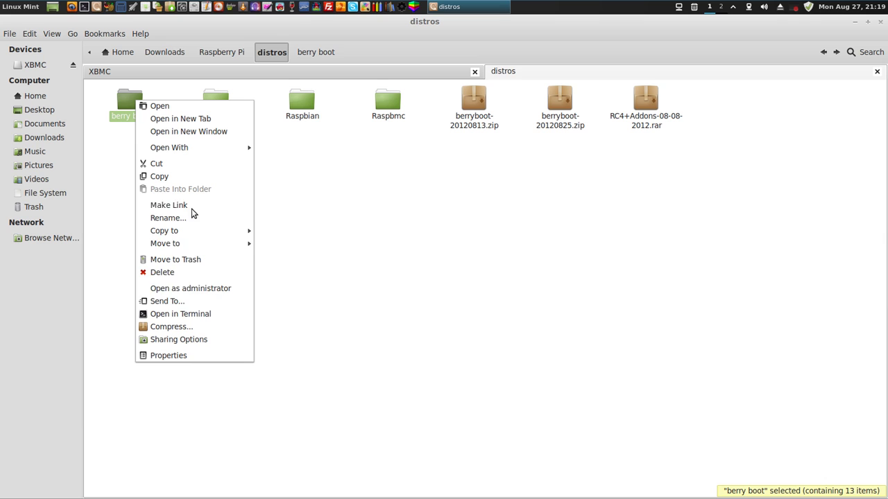
click(173, 272)
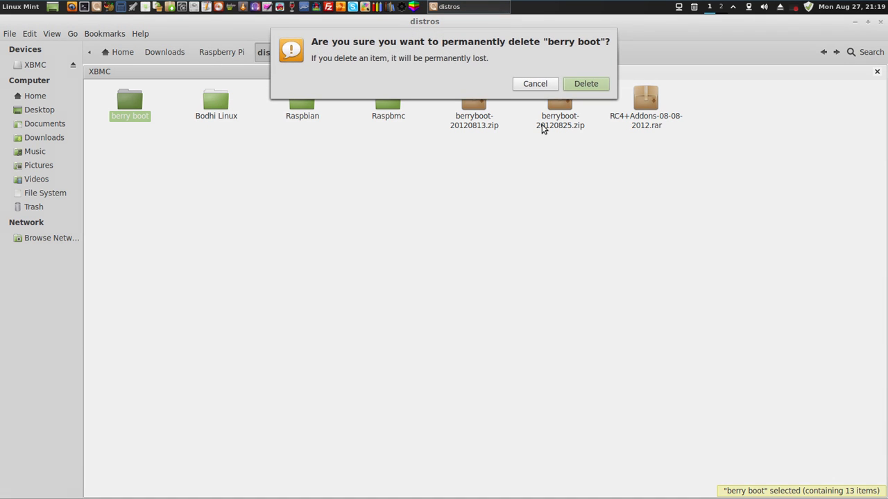
click(586, 84)
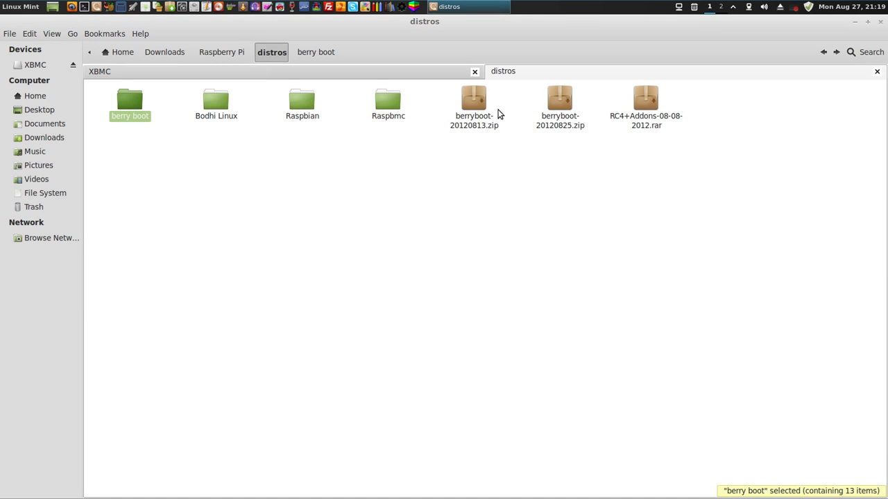
Create a new empty folder named berryboot in distros.
right_click(368, 169)
click(406, 175)
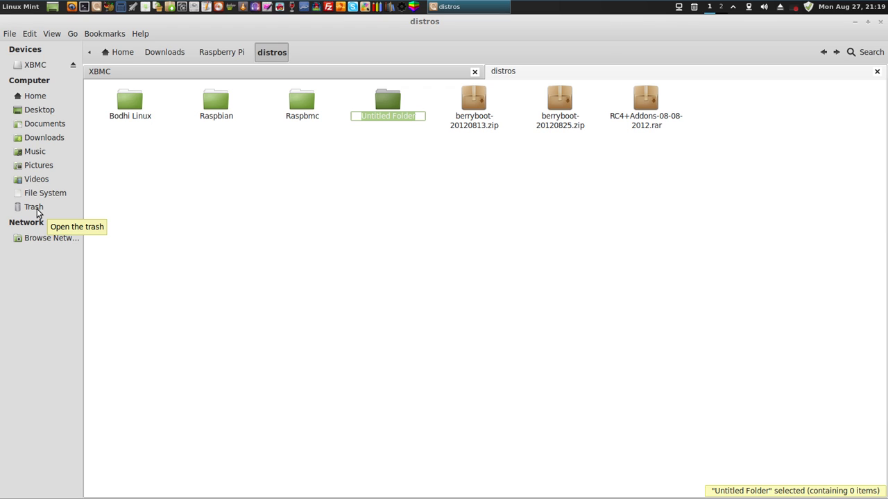
text(berryboot)
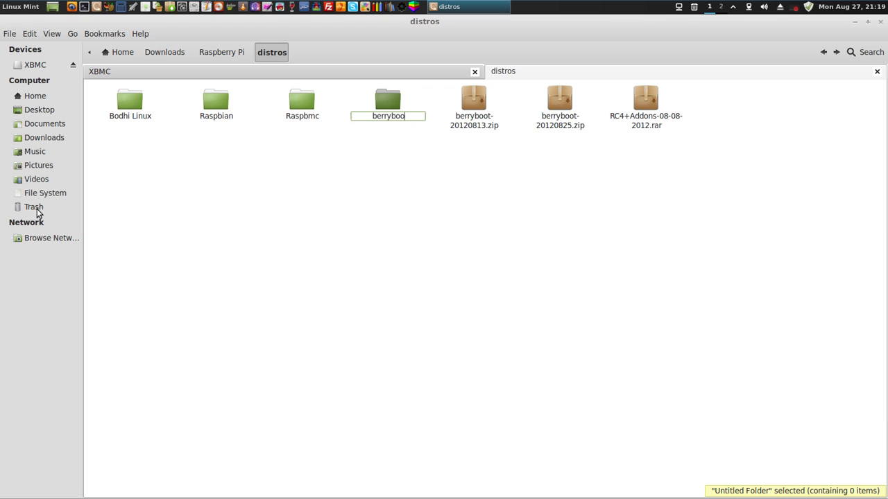
key(Return)
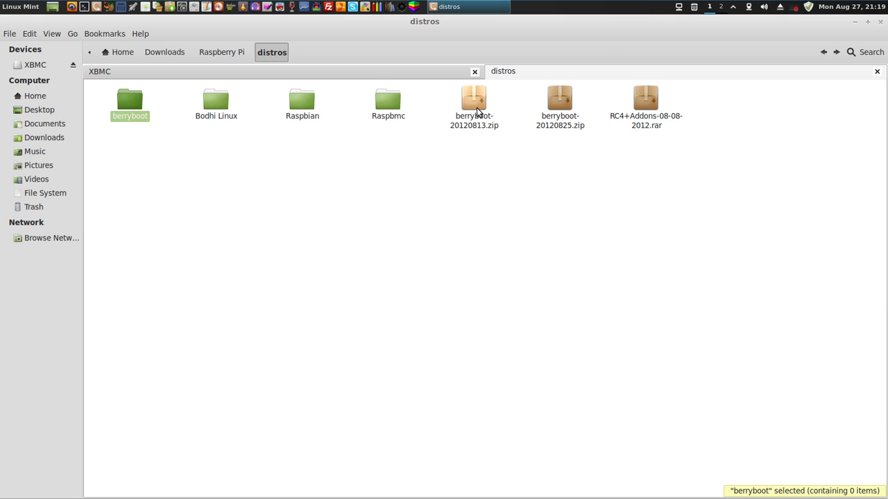
click(559, 98)
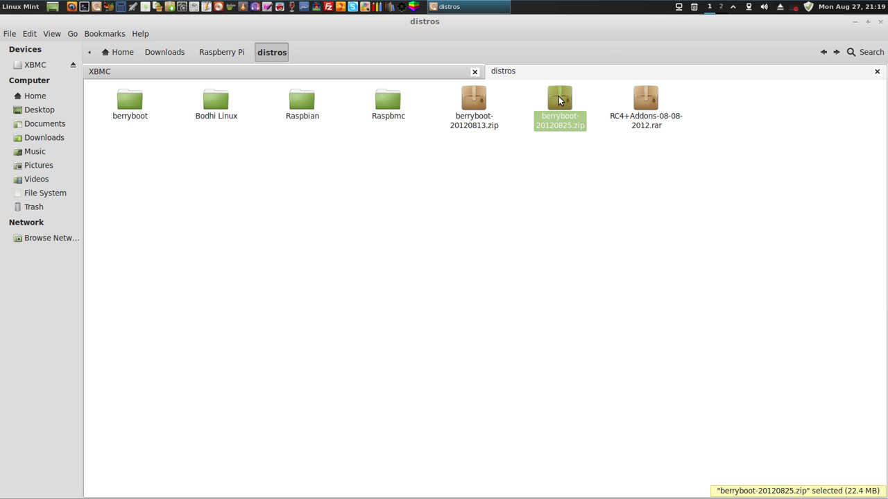
Move berryboot-20120825.zip into the berryboot folder by cut and paste.
right_click(558, 96)
click(568, 94)
drag(568, 93, 384, 109)
right_click(560, 98)
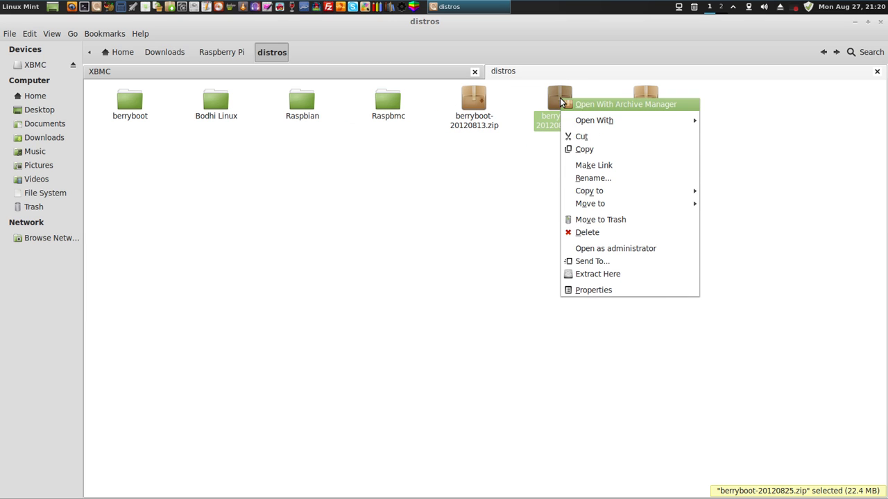
click(570, 136)
double_click(136, 104)
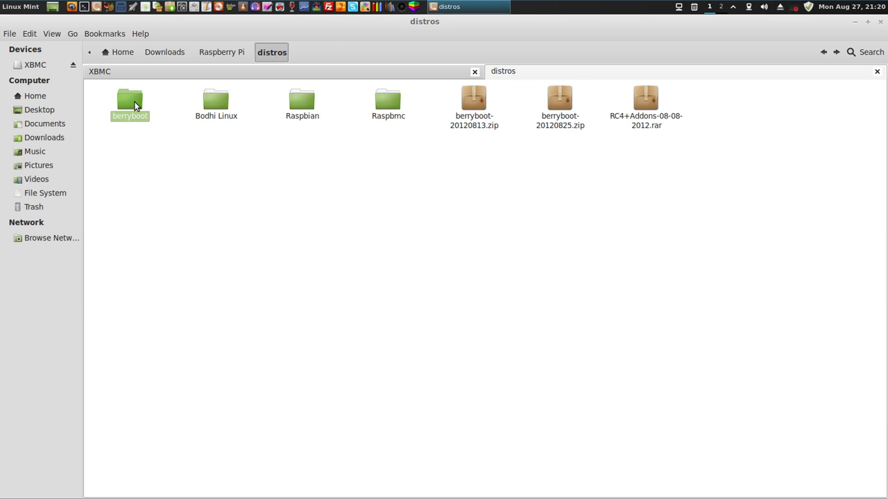
right_click(247, 164)
click(288, 243)
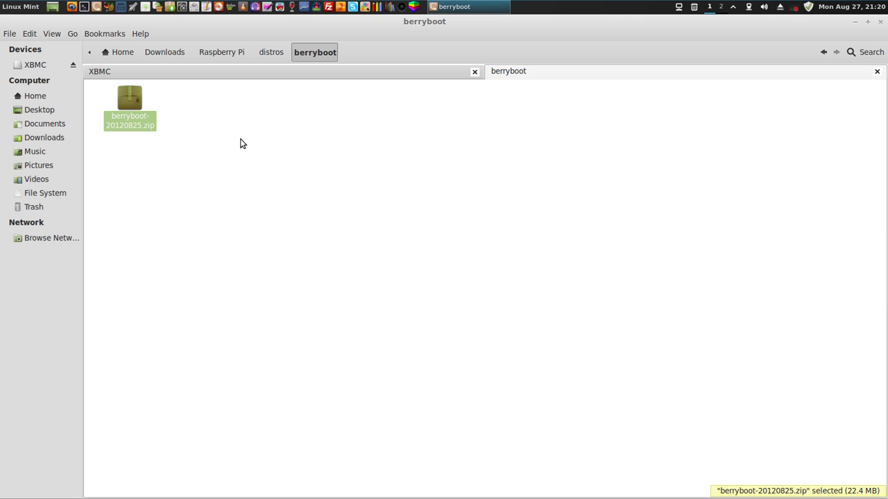
Extract all of the zip's files into berryboot with Archive Manager.
right_click(141, 100)
click(163, 107)
click(107, 64)
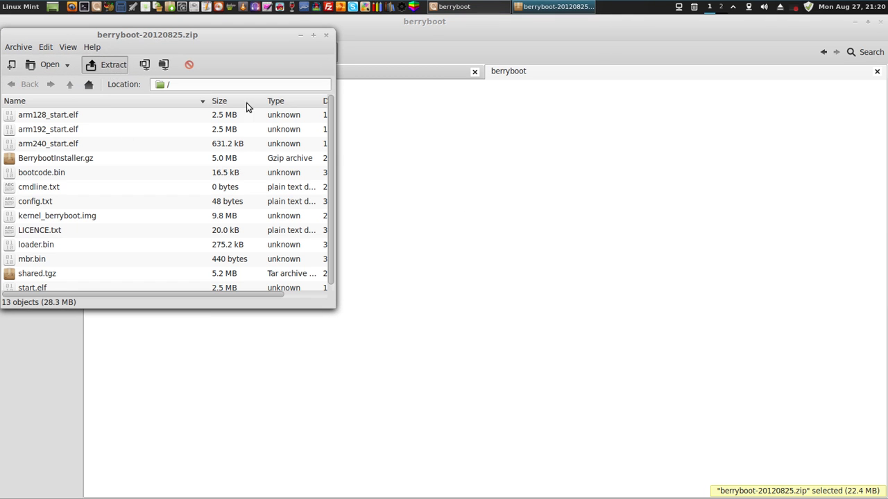
click(408, 355)
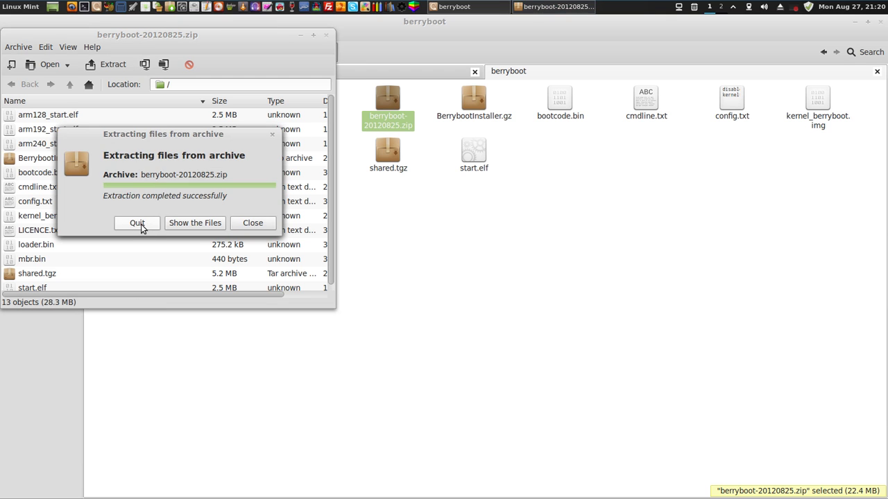
click(136, 223)
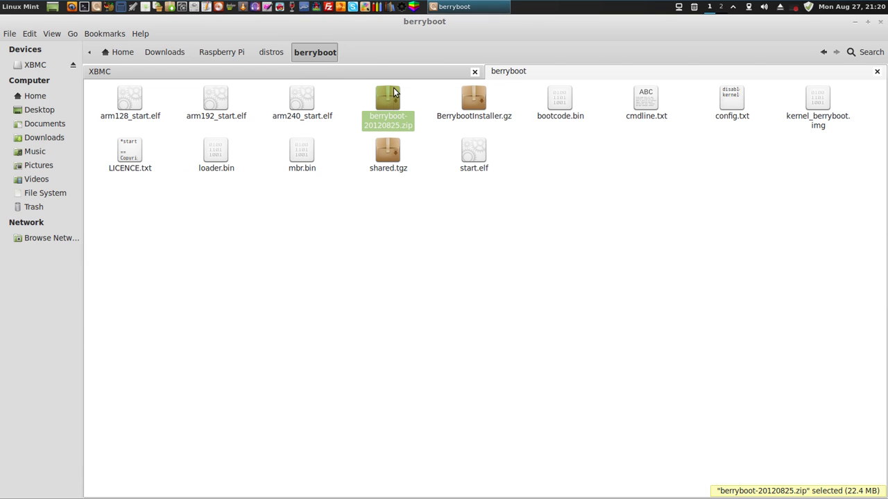
Permanently delete the leftover berryboot-20120825.zip archive.
right_click(393, 93)
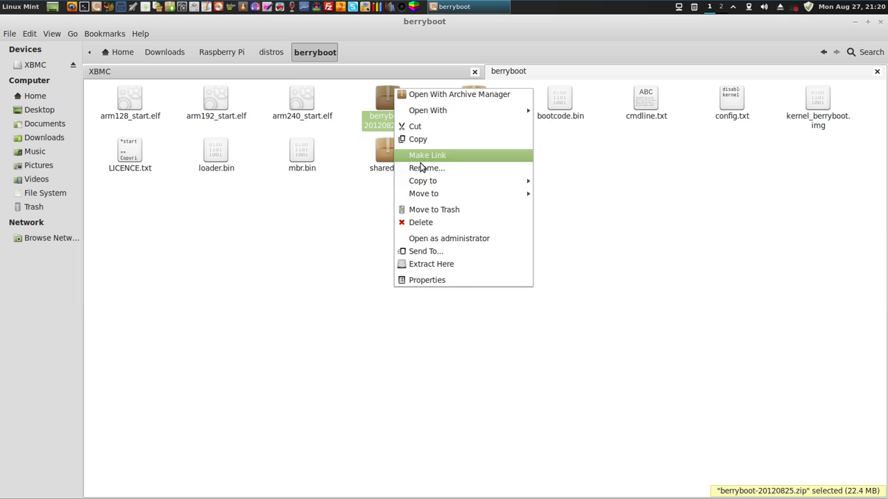
click(430, 222)
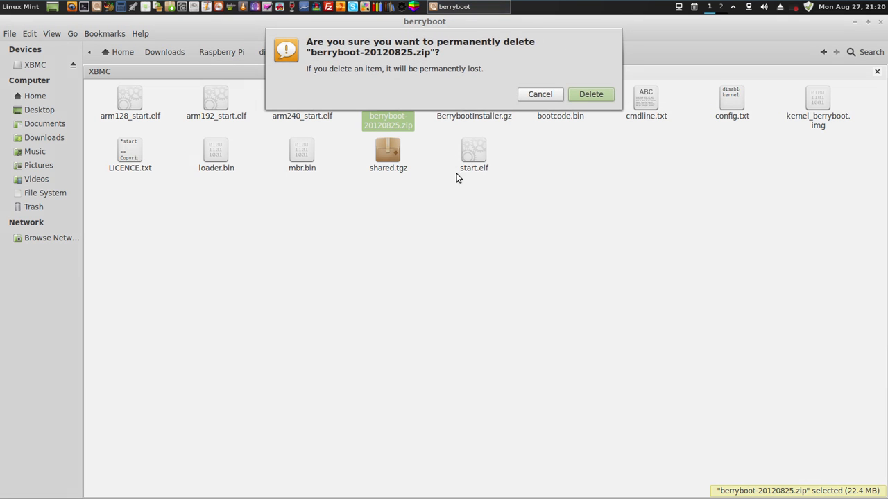
click(599, 94)
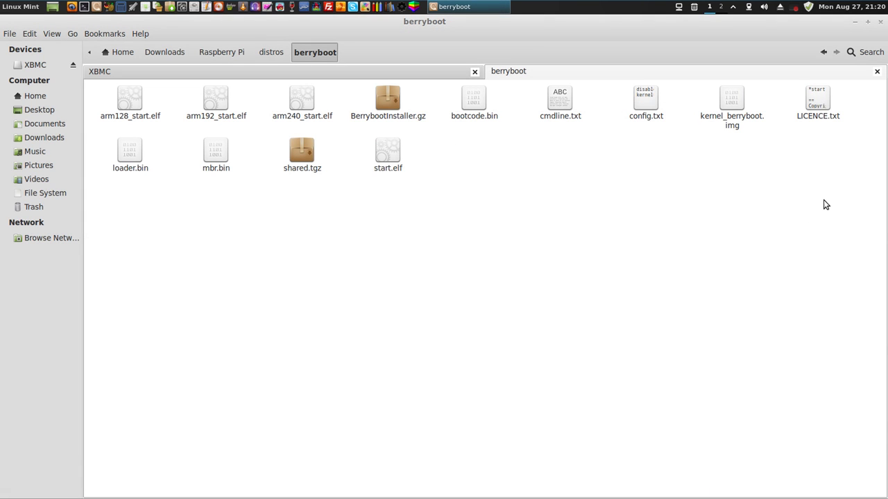
Select and copy all 13 extracted berryboot files.
drag(851, 191, 129, 97)
right_click(130, 99)
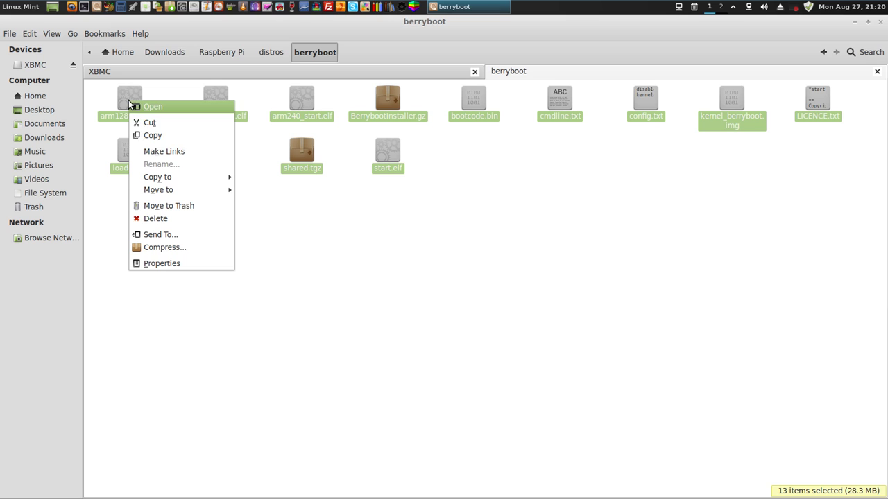
click(157, 136)
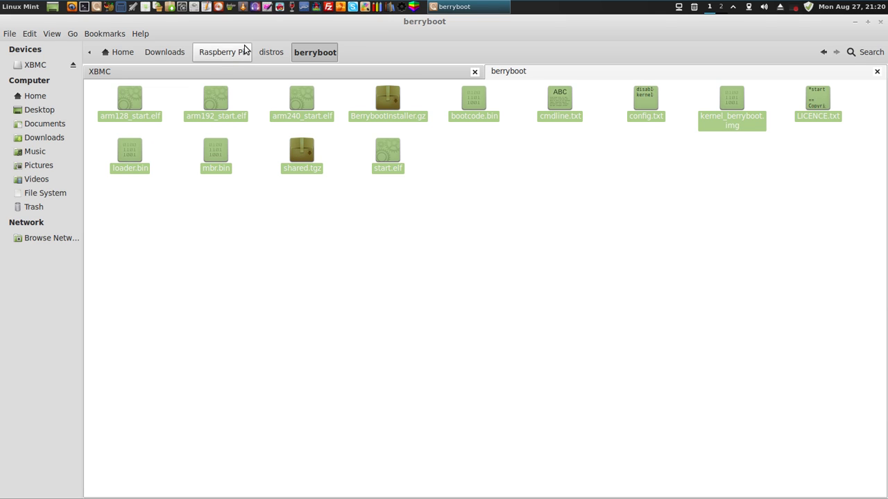
Paste the 13 files onto the XBMC card and close the file manager.
click(392, 75)
right_click(276, 135)
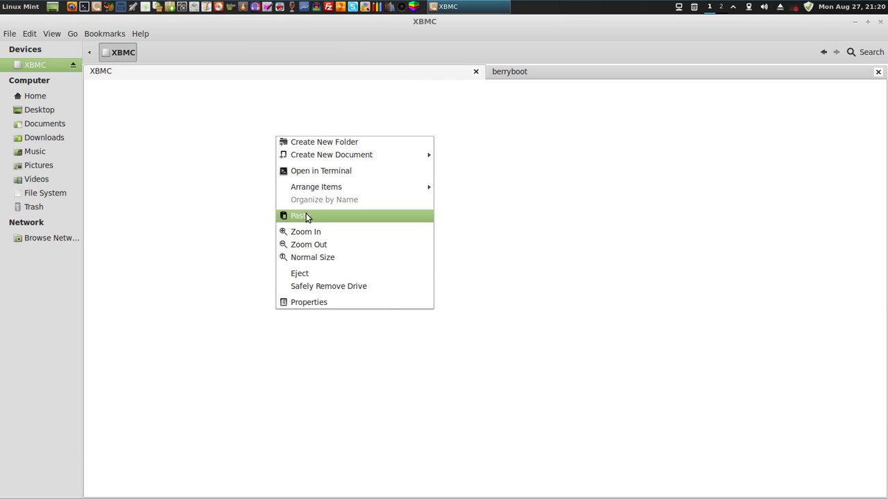
click(307, 214)
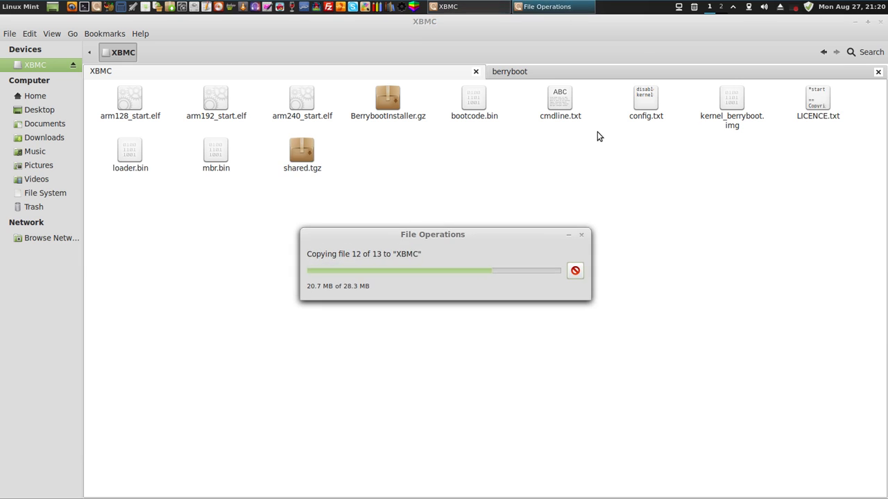
click(611, 201)
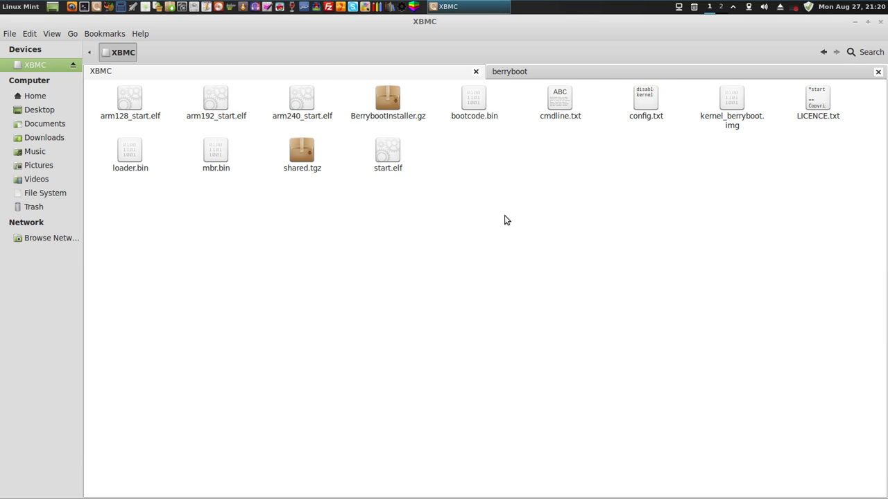
click(875, 71)
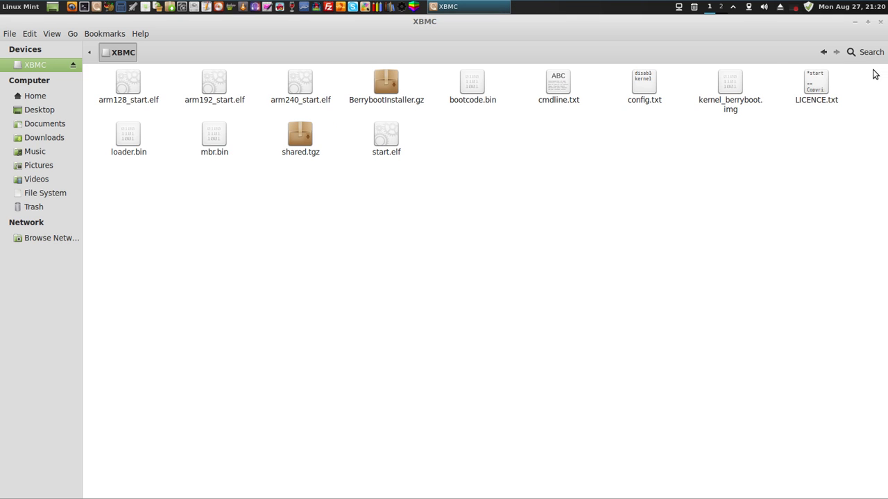
click(881, 23)
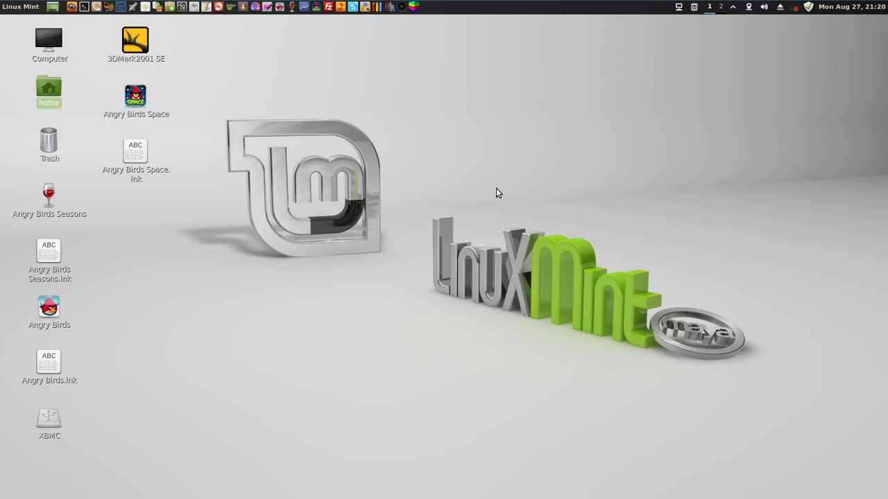
click(61, 413)
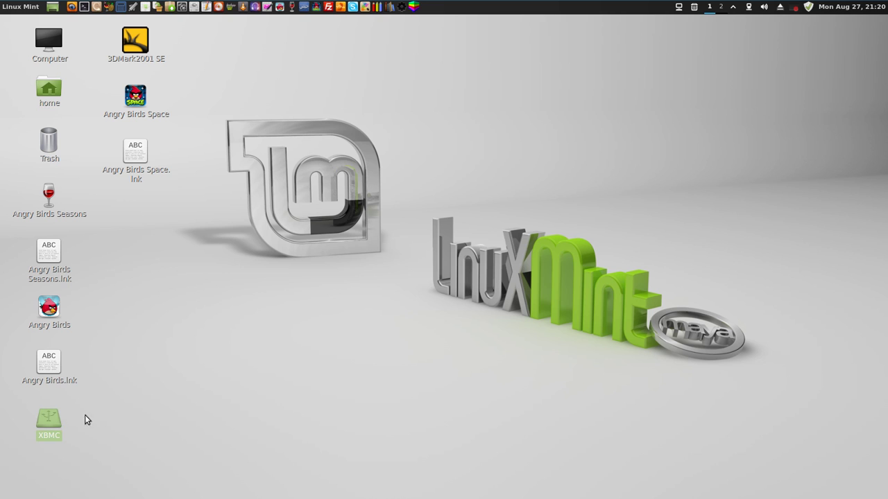
double_click(53, 421)
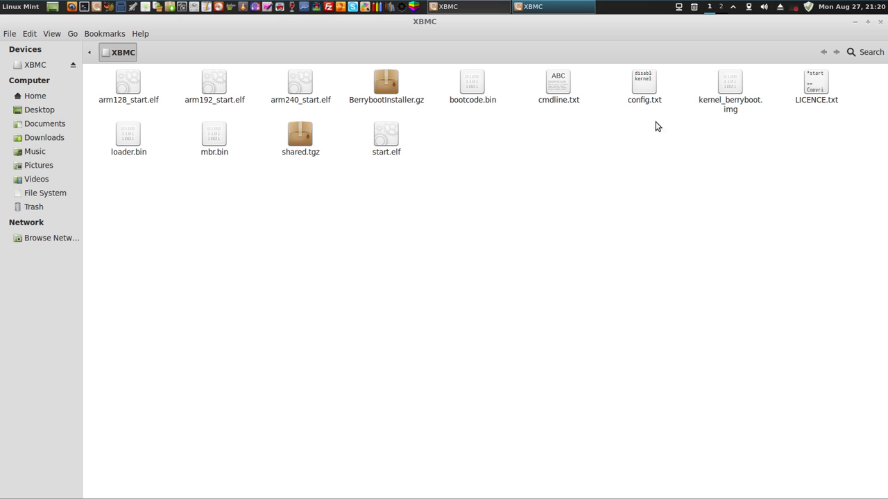
click(386, 83)
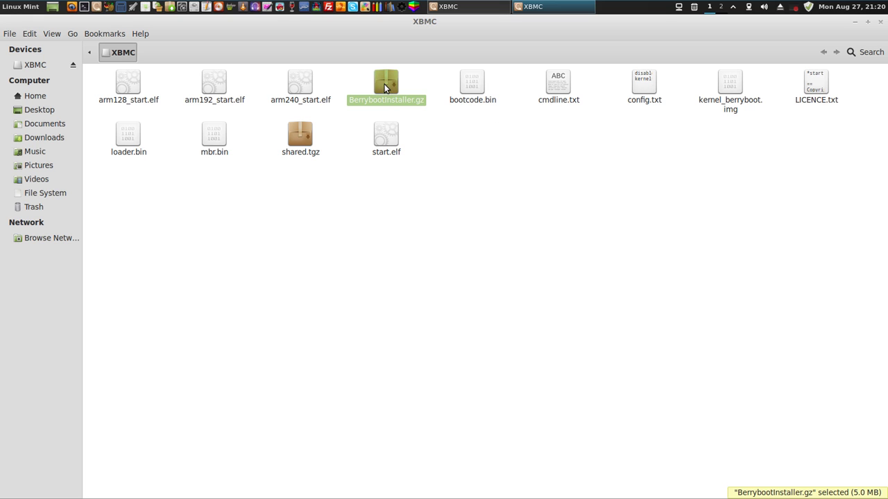
right_click(385, 82)
click(418, 273)
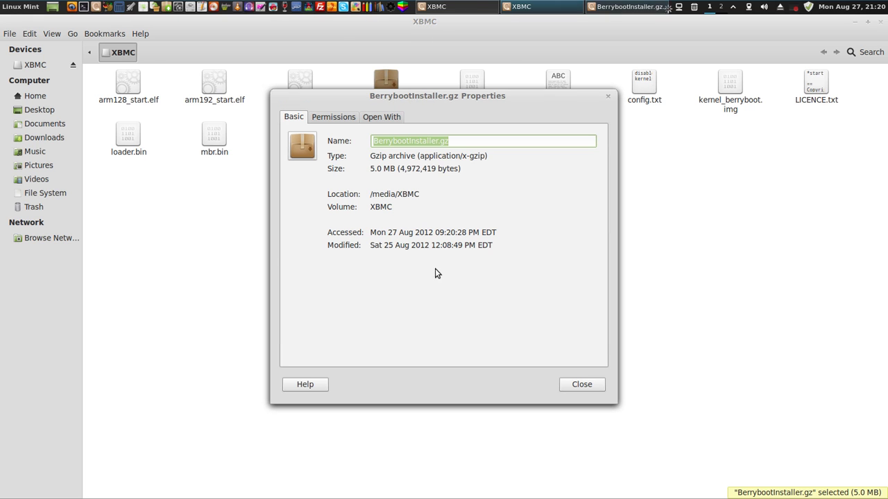
click(583, 385)
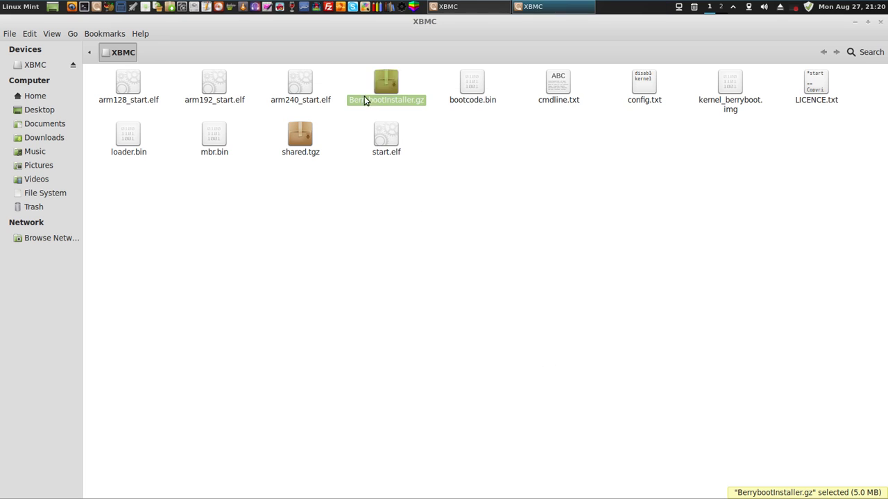
click(86, 115)
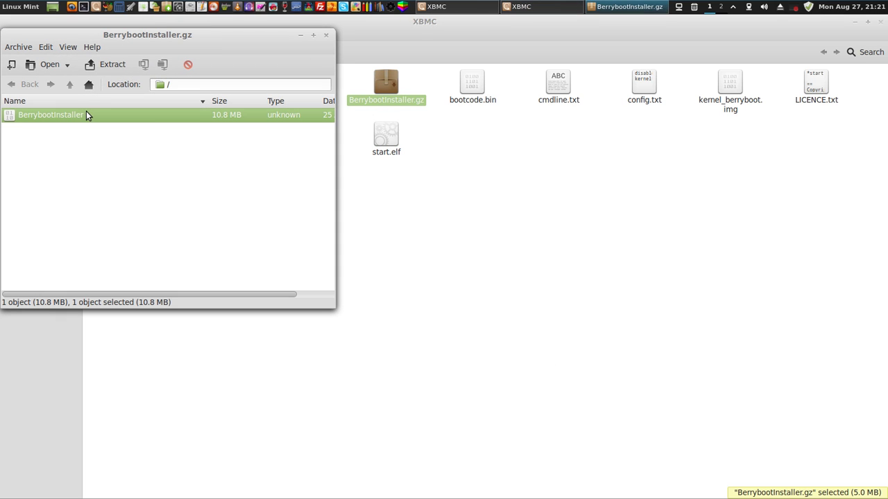
click(326, 35)
click(882, 27)
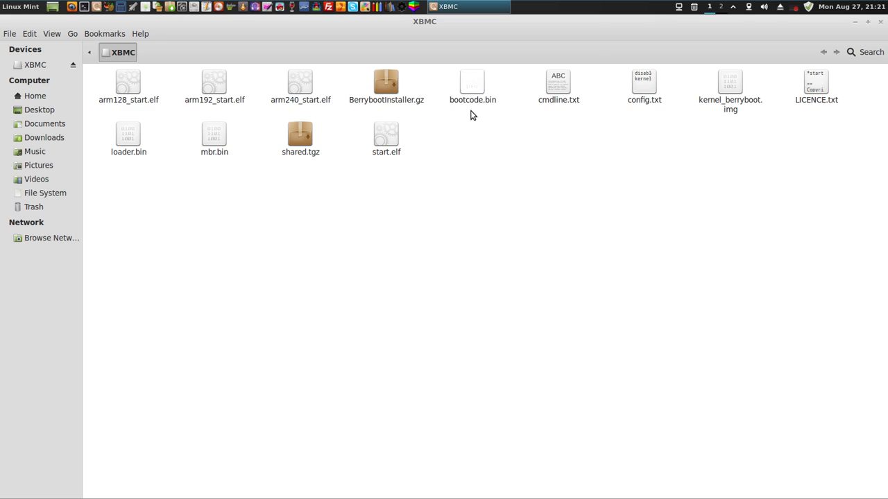
Close the extra XBMC window and safely remove the XBMC drive from the desktop.
click(881, 25)
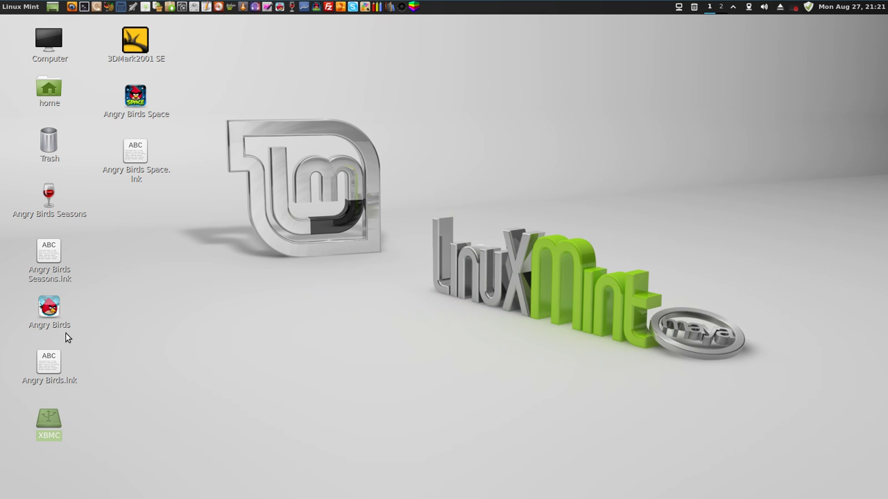
right_click(53, 418)
click(88, 394)
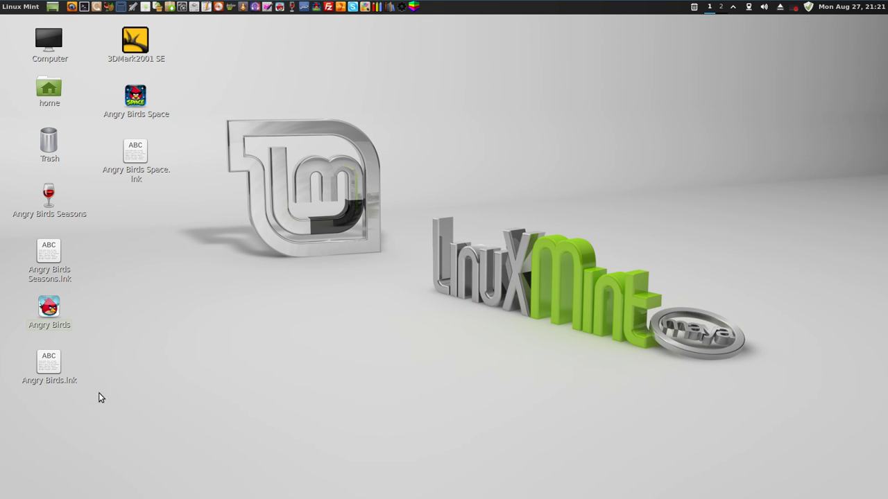